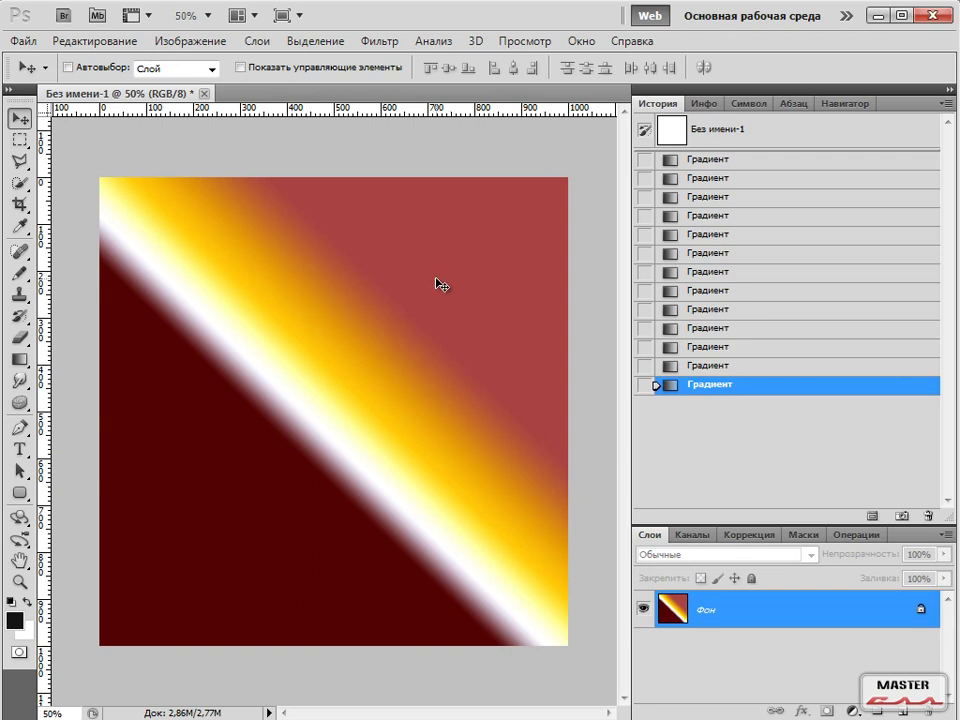
Try erasing freehand strokes in the dark red area with the Eraser, and undo them.
click(20, 338)
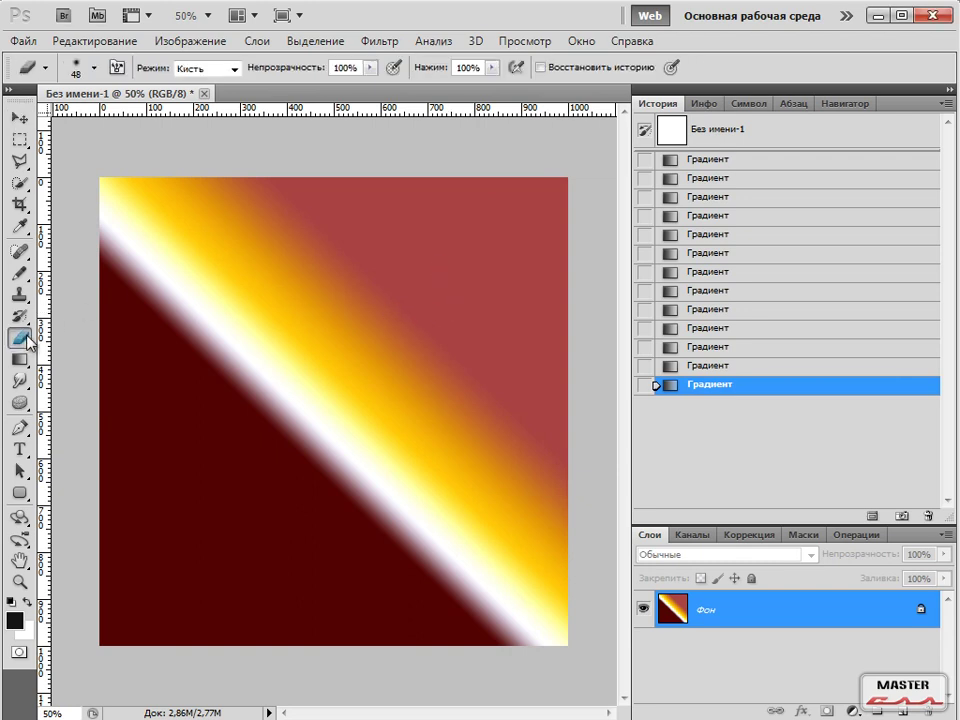
mouse_move(184, 481)
mouse_down()
mouse_move(245, 555)
mouse_move(188, 562)
mouse_move(301, 590)
mouse_move(259, 497)
mouse_up()
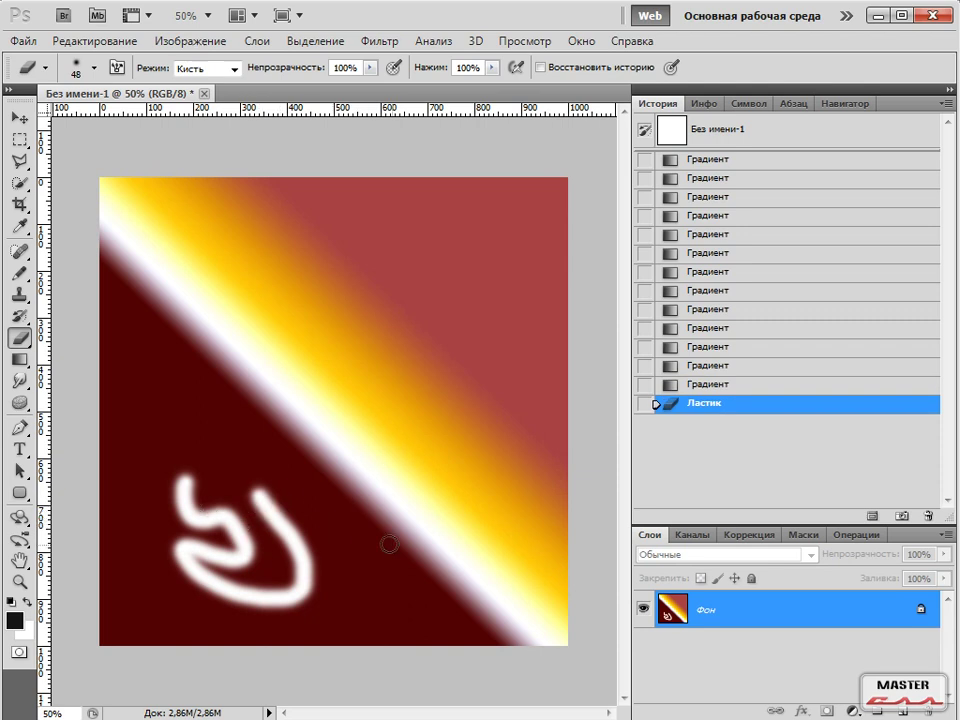
key(ctrl+z)
mouse_move(246, 523)
mouse_down()
mouse_move(369, 374)
mouse_move(421, 331)
mouse_move(357, 555)
mouse_move(322, 487)
mouse_move(193, 455)
mouse_up()
key(ctrl+z)
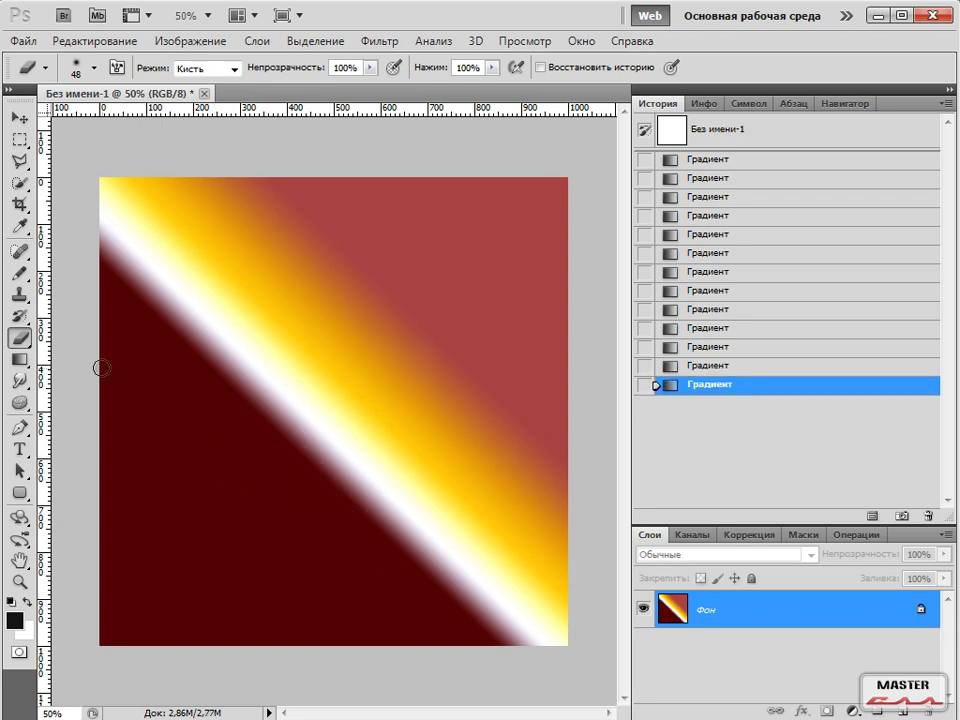
Try a black 121 px Pencil stroke from the dark red area across the gradient, and undo it.
key(b)
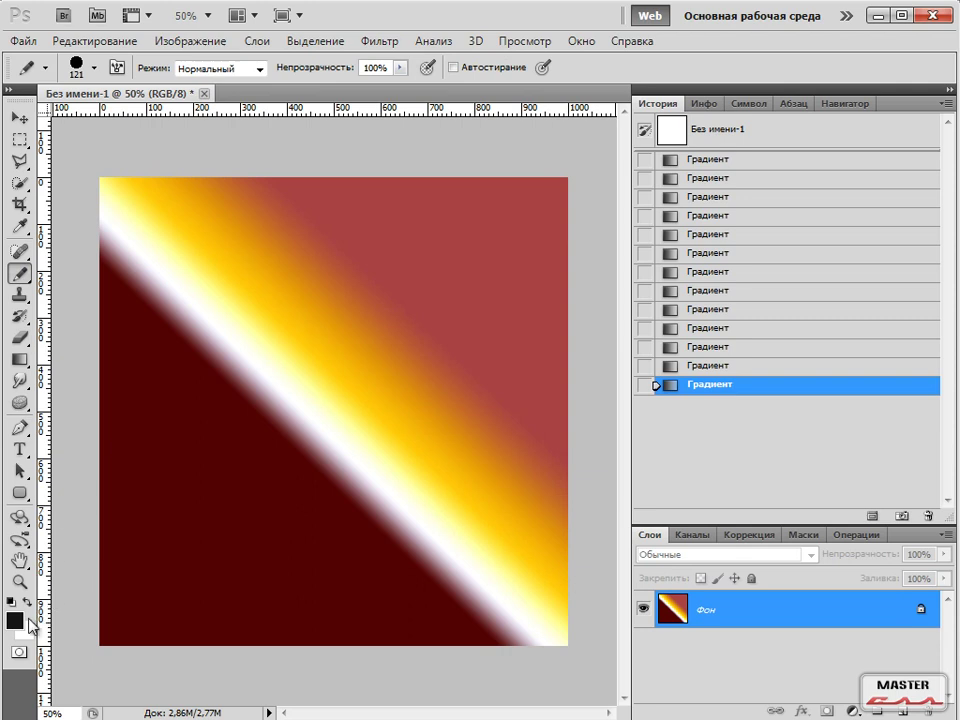
mouse_move(162, 422)
mouse_down()
mouse_move(201, 452)
mouse_move(351, 459)
mouse_move(423, 354)
mouse_move(449, 376)
mouse_move(406, 363)
mouse_move(322, 433)
mouse_up()
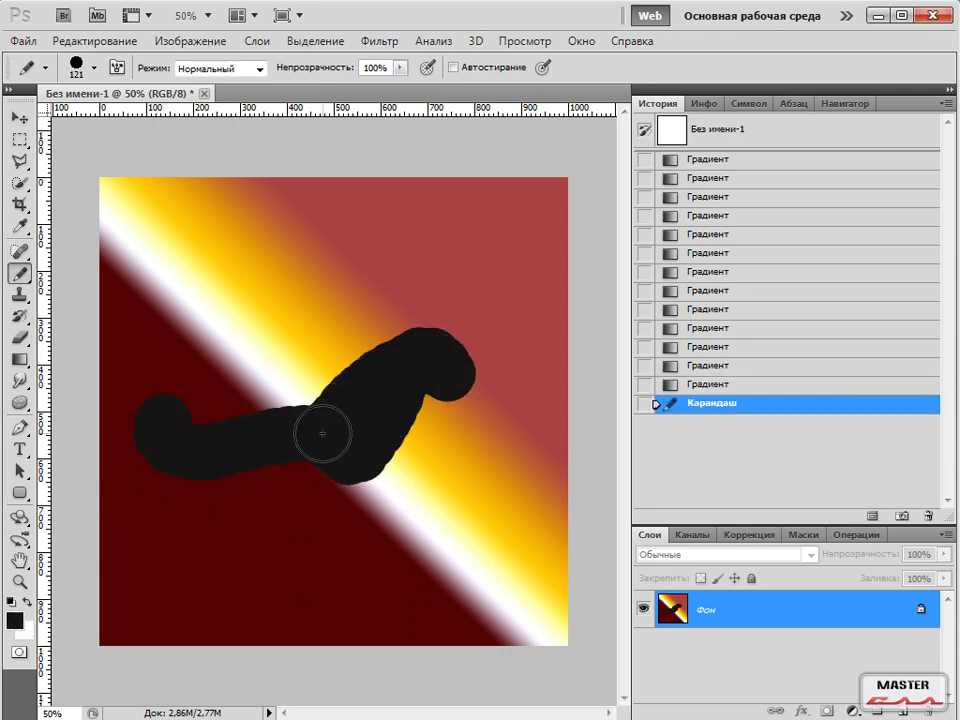
key(ctrl+z)
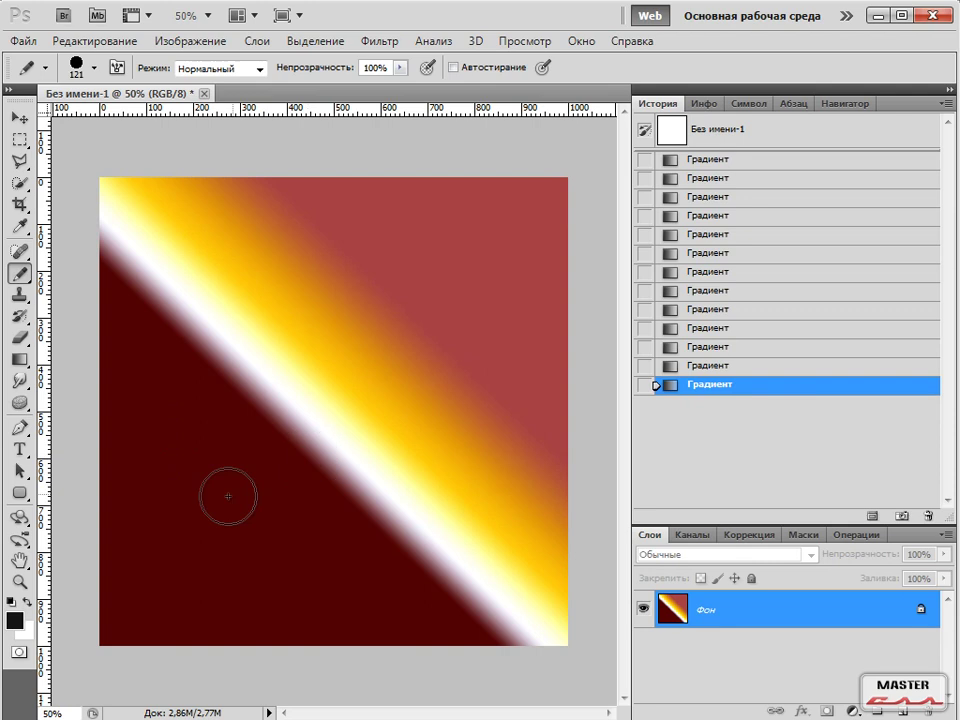
Try erasing a stroke in the dark red area with black as the background color, undo it and restore the original color order.
click(27, 603)
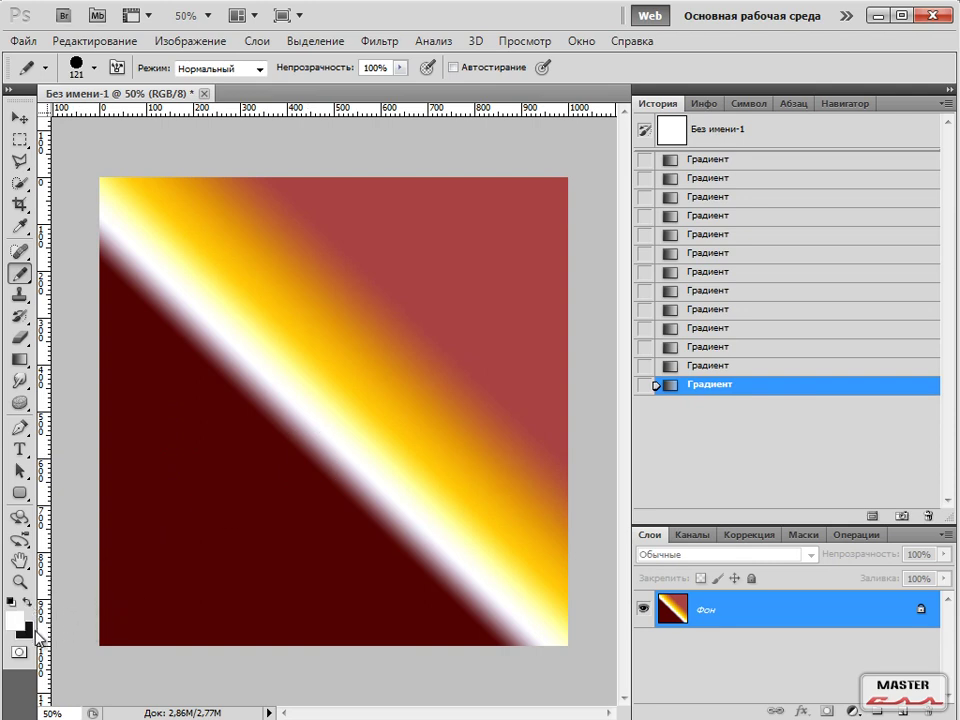
click(20, 338)
mouse_move(174, 499)
mouse_down()
mouse_move(285, 518)
mouse_move(260, 468)
mouse_move(230, 489)
mouse_move(277, 465)
mouse_move(310, 512)
mouse_move(258, 470)
mouse_move(327, 526)
mouse_move(345, 482)
mouse_move(312, 439)
mouse_move(345, 477)
mouse_move(305, 469)
mouse_up()
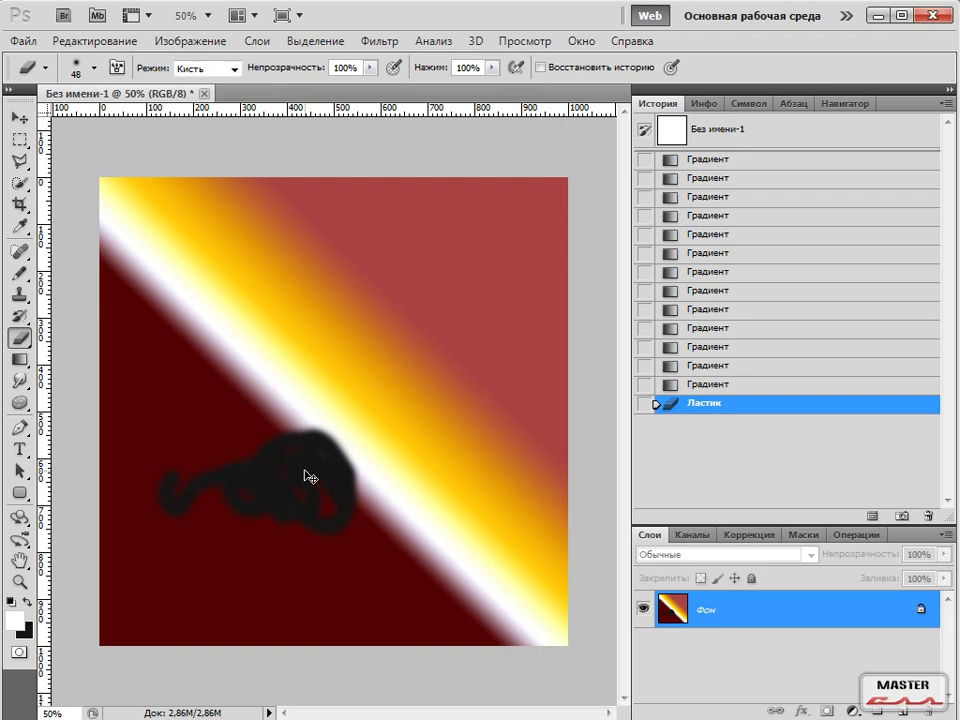
key(ctrl+z)
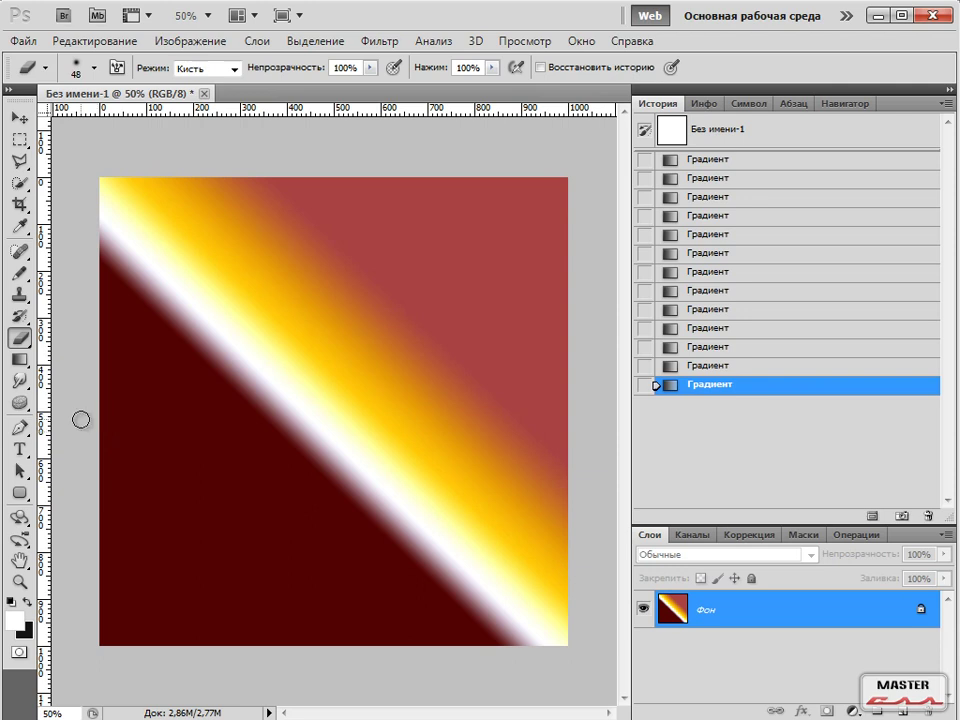
click(26, 600)
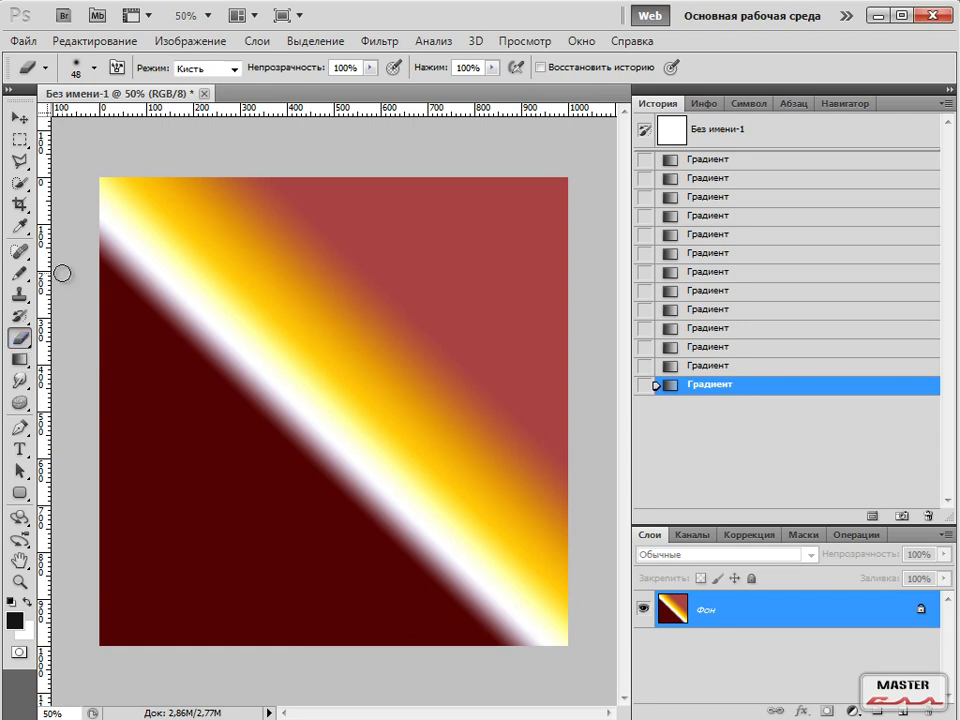
Try the Eraser in Block (Блок) mode on the dark red area, undo the stroke and return the mode to Brush (Кисть).
drag(133, 82, 247, 97)
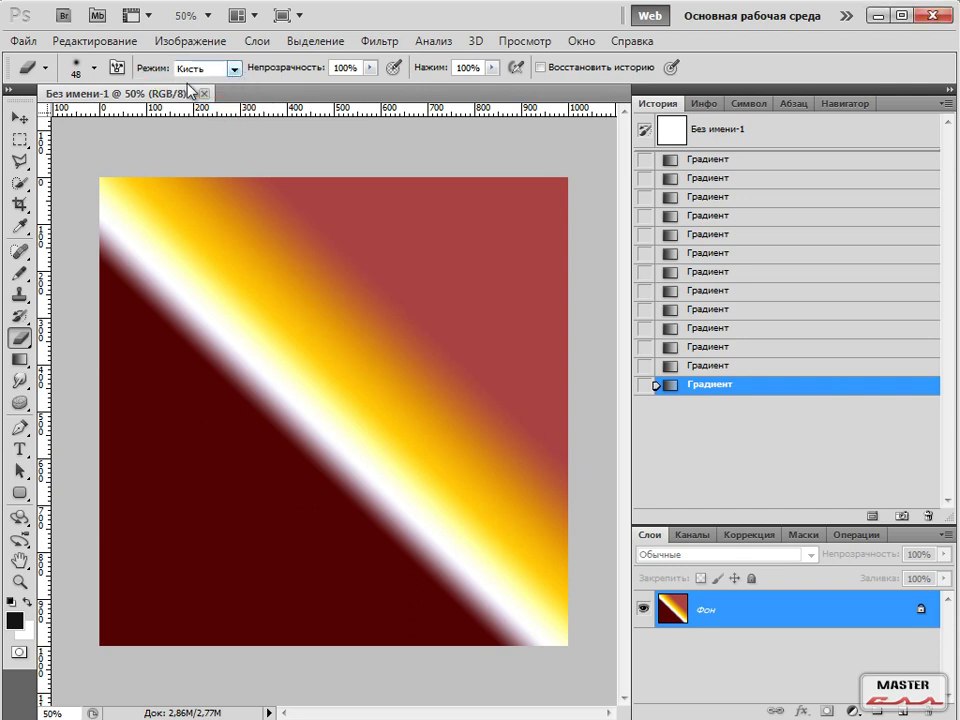
click(234, 69)
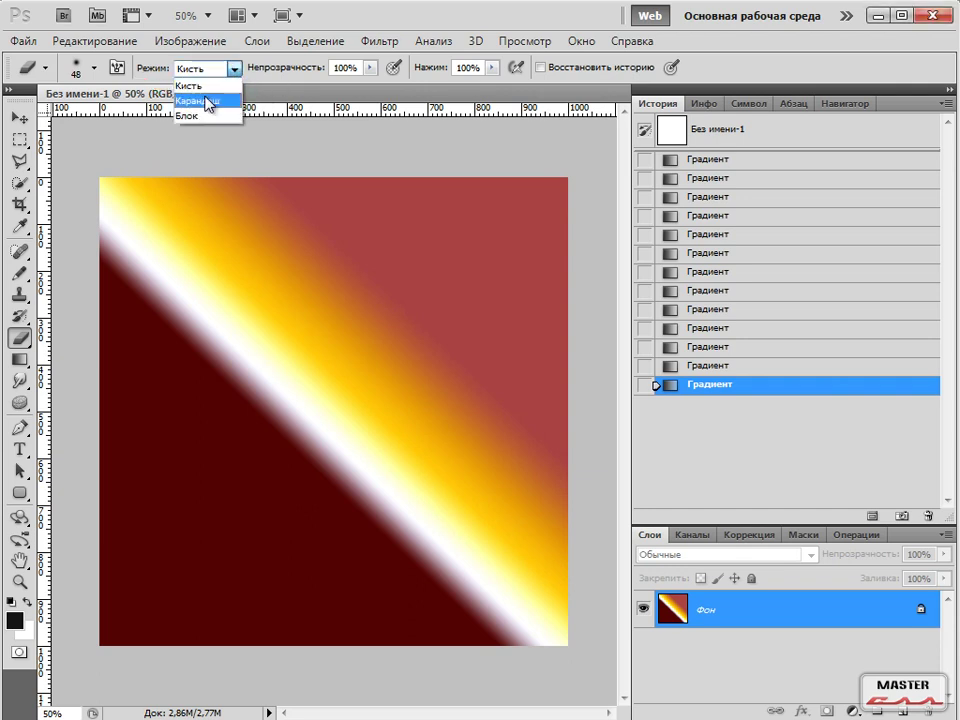
click(192, 116)
mouse_move(140, 385)
mouse_down()
mouse_move(171, 454)
mouse_move(190, 417)
mouse_up()
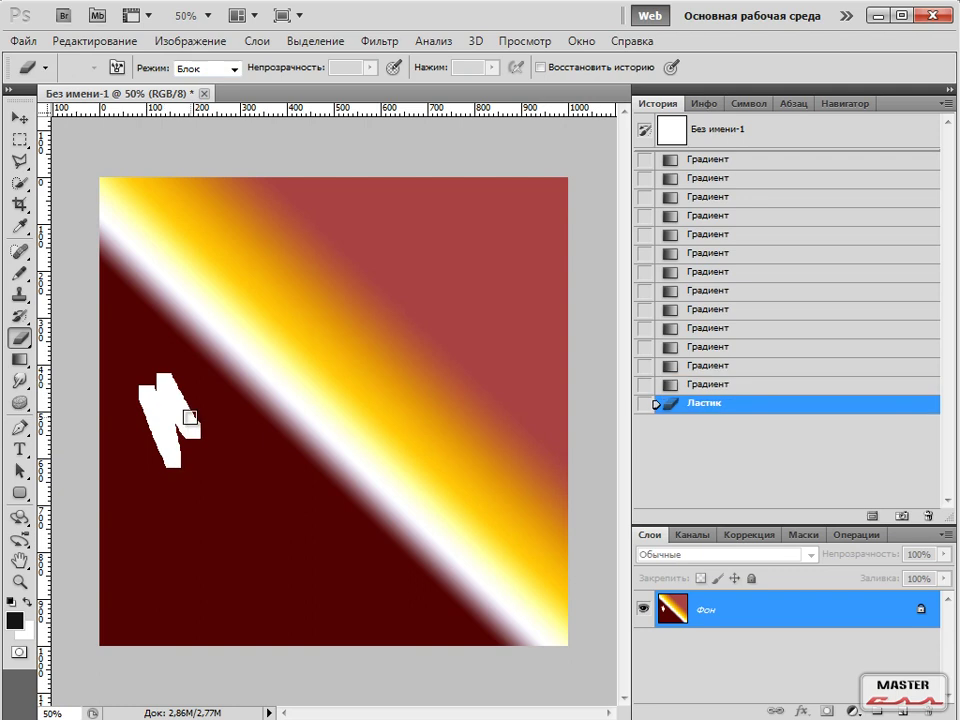
key(ctrl+z)
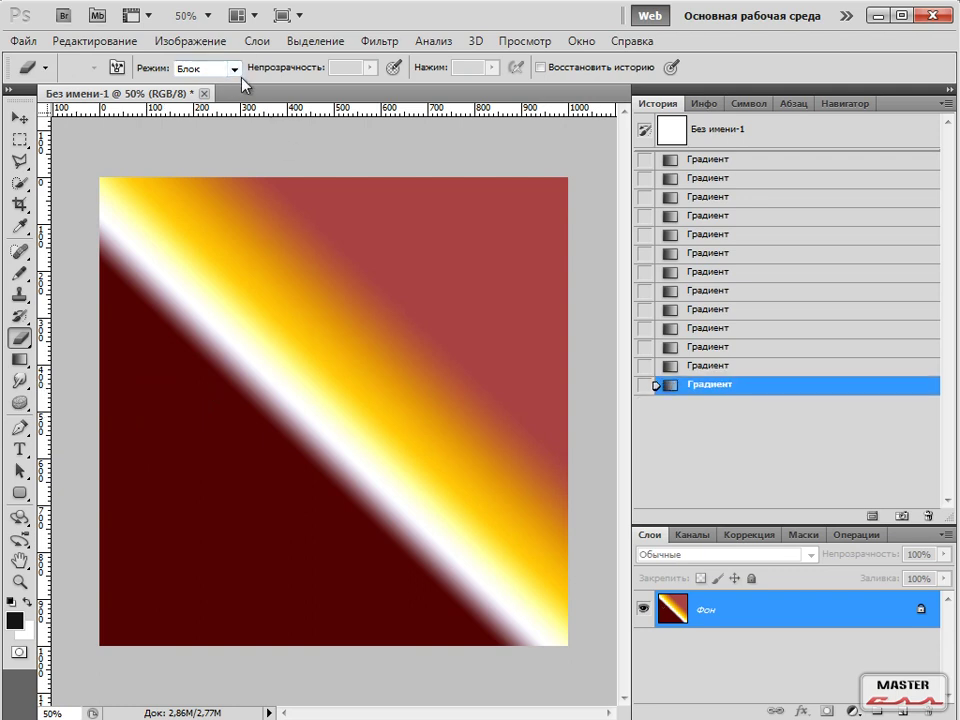
click(234, 68)
click(232, 87)
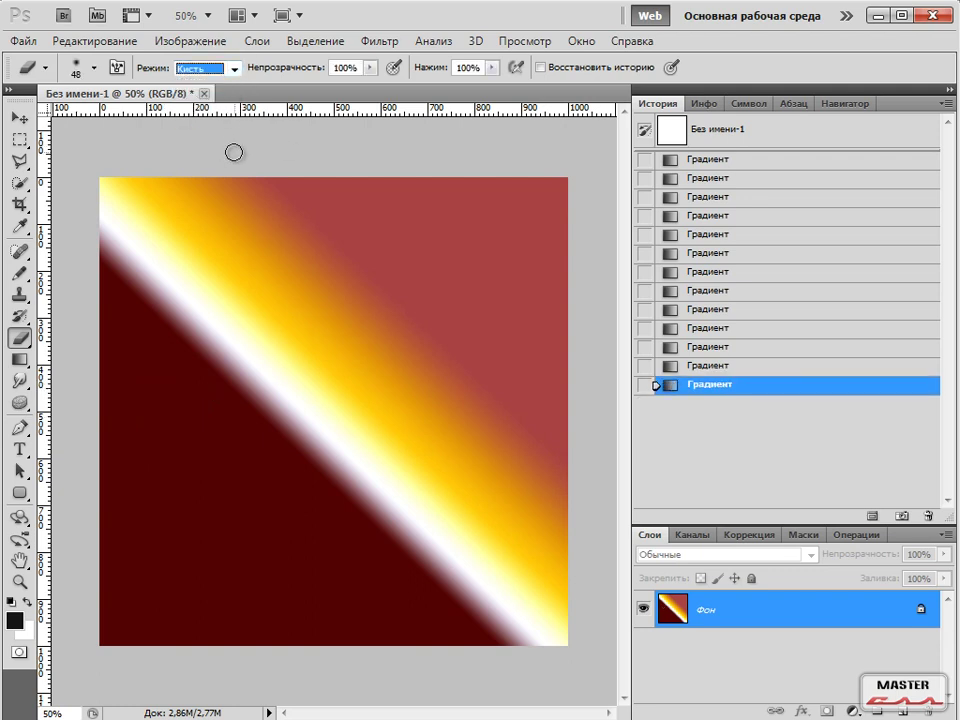
Try a 48 px fan-shaped bristle tip for the Eraser with a freehand stroke in the dark red area, and undo the stroke.
right_click(121, 205)
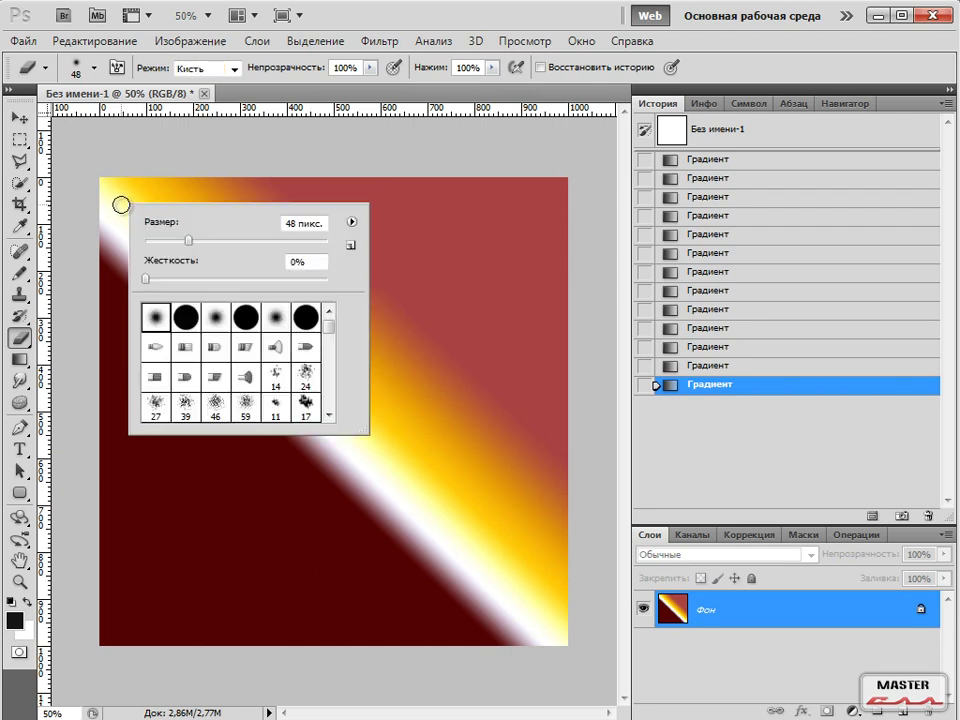
mouse_move(331, 310)
mouse_down()
mouse_move(334, 332)
mouse_move(328, 313)
mouse_up()
click(281, 354)
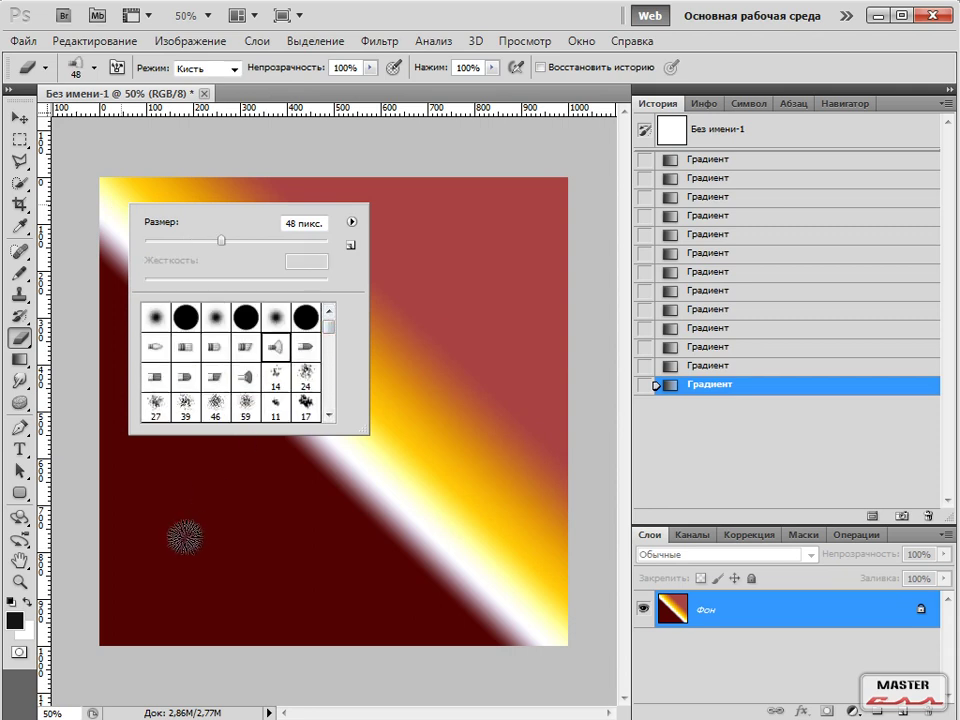
click(142, 541)
mouse_move(142, 541)
mouse_down()
mouse_move(169, 518)
mouse_move(211, 536)
mouse_move(238, 496)
mouse_move(184, 437)
mouse_move(240, 425)
mouse_move(312, 556)
mouse_move(190, 578)
mouse_move(263, 558)
mouse_move(262, 525)
mouse_move(314, 544)
mouse_up()
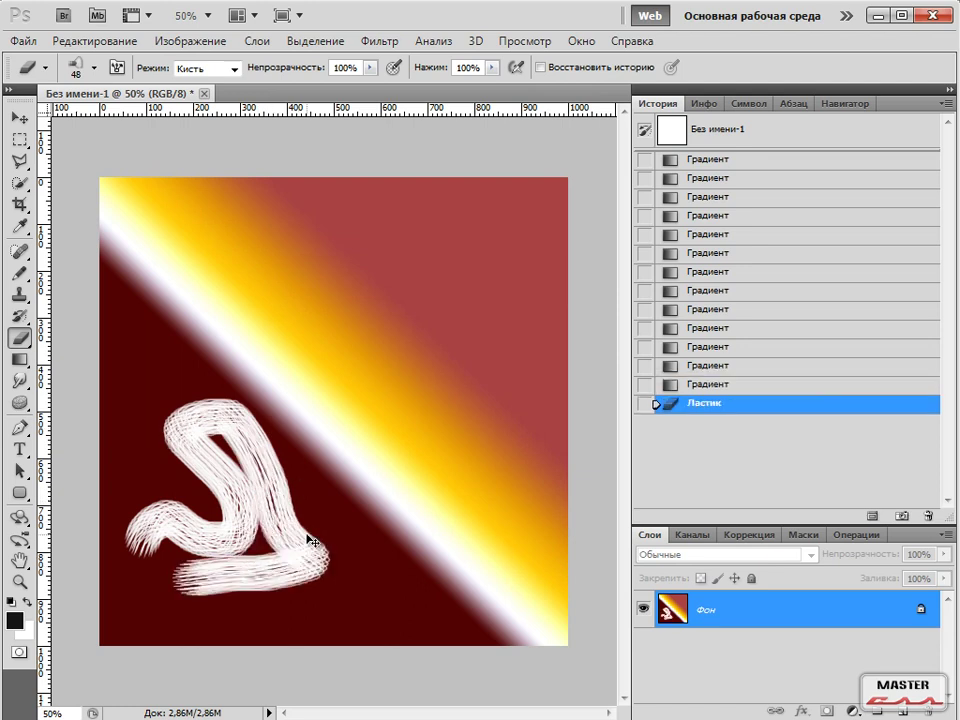
key(ctrl+z)
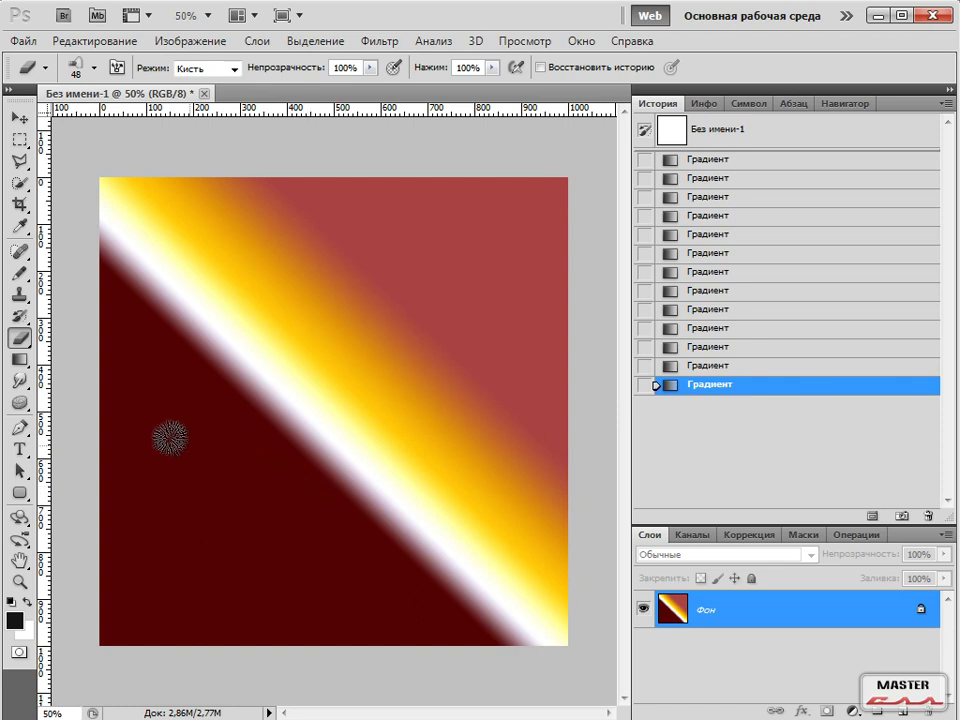
Try the Background Eraser on two spots in and beside the dark red area, and revert the document to the last gradient state.
click(27, 344)
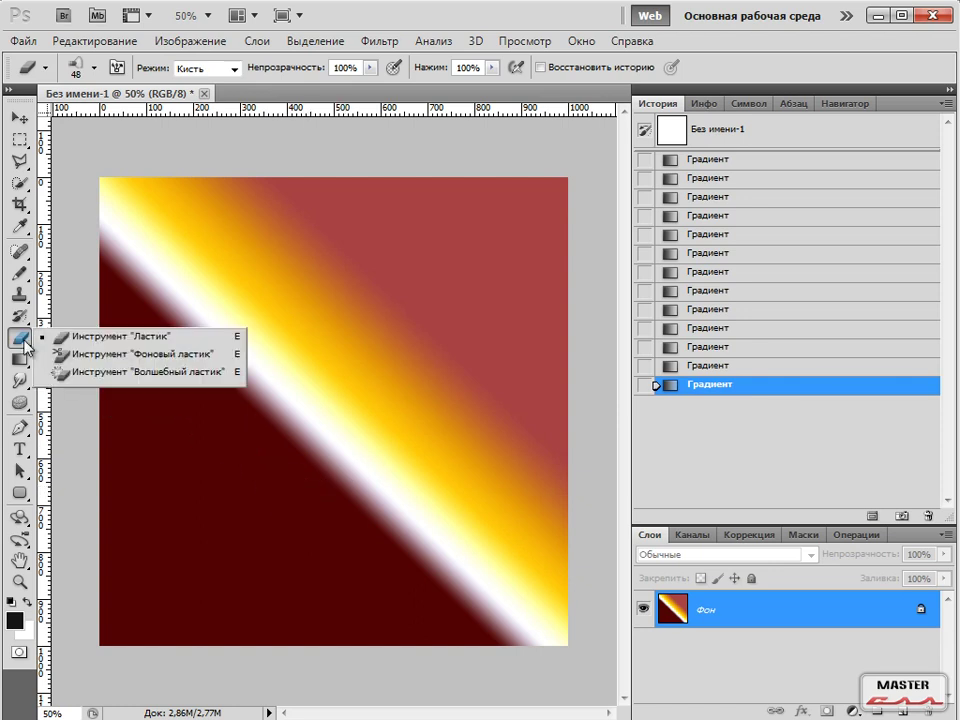
click(143, 354)
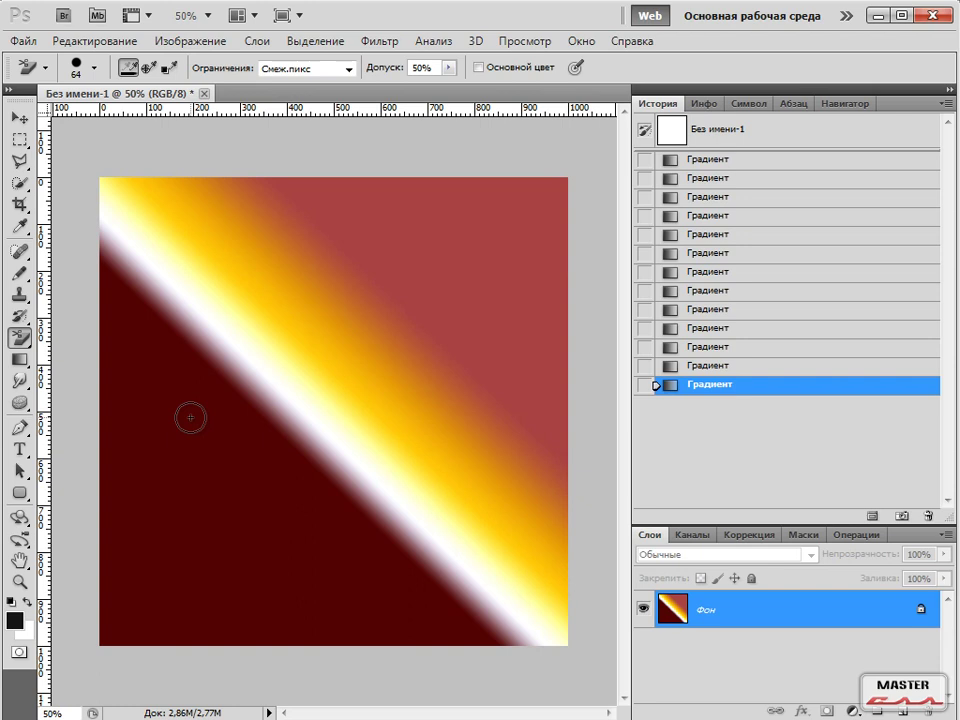
click(157, 453)
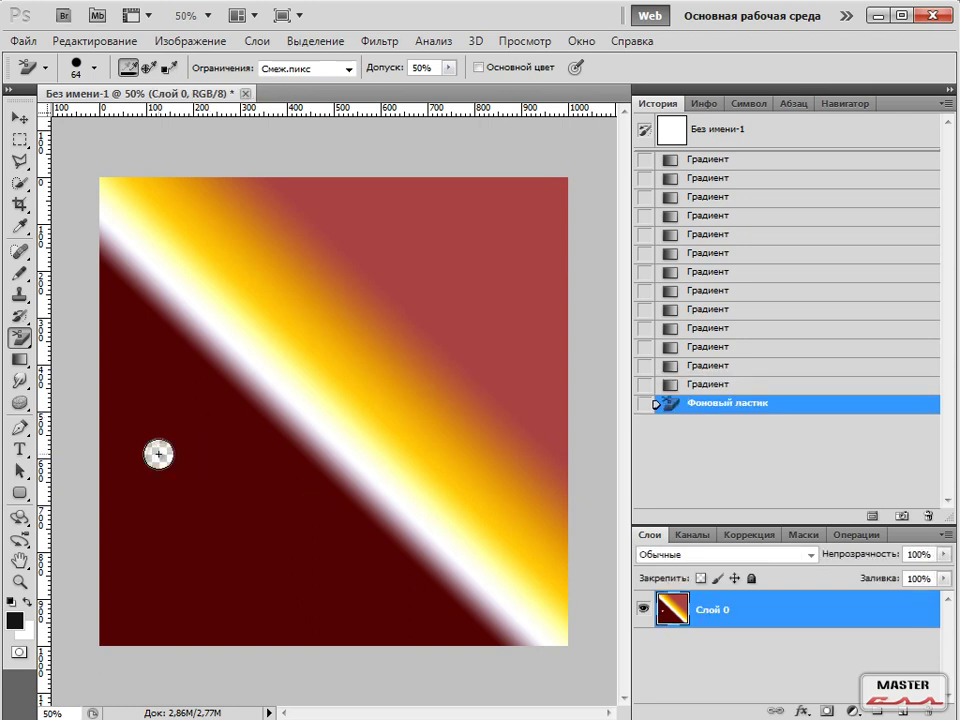
click(242, 394)
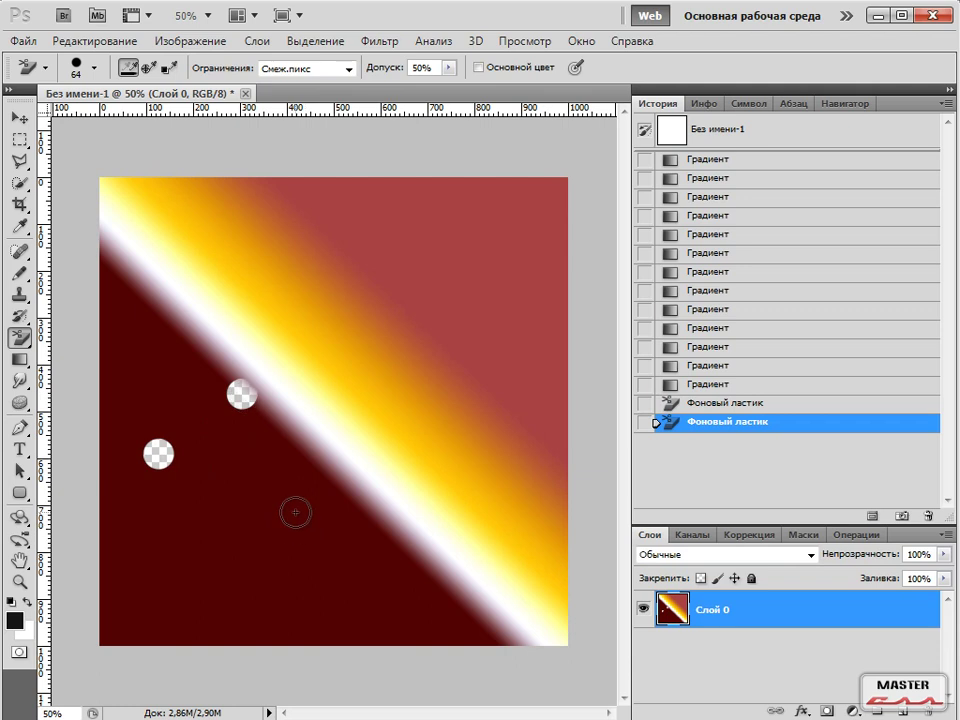
key(ctrl+z)
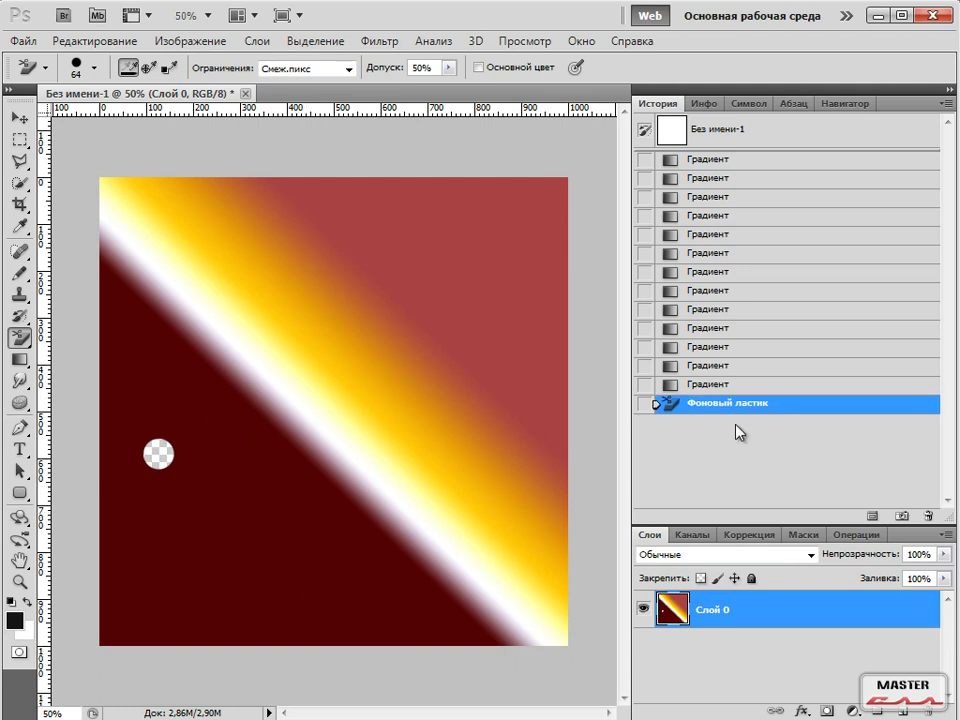
click(725, 386)
mouse_move(200, 447)
mouse_down()
mouse_move(414, 322)
mouse_move(184, 459)
mouse_move(289, 395)
mouse_move(327, 421)
mouse_move(275, 418)
mouse_move(281, 427)
mouse_move(311, 422)
mouse_up()
key(ctrl+z)
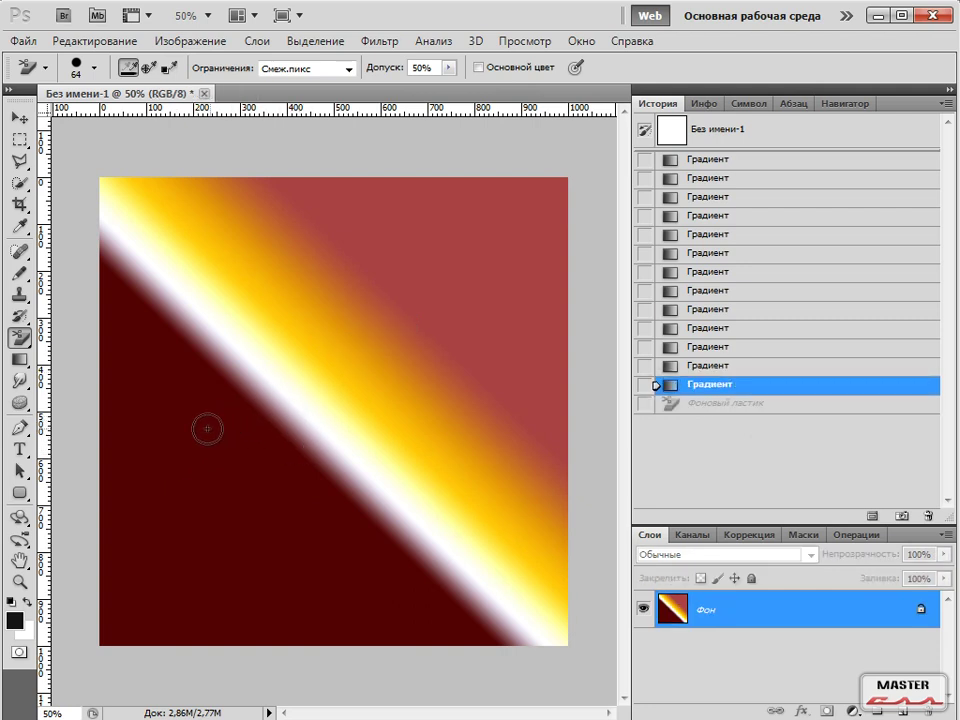
Try clearing a rounded patch of the dark red area with overlapping Background Eraser dabs, and revert to the last gradient state.
click(160, 440)
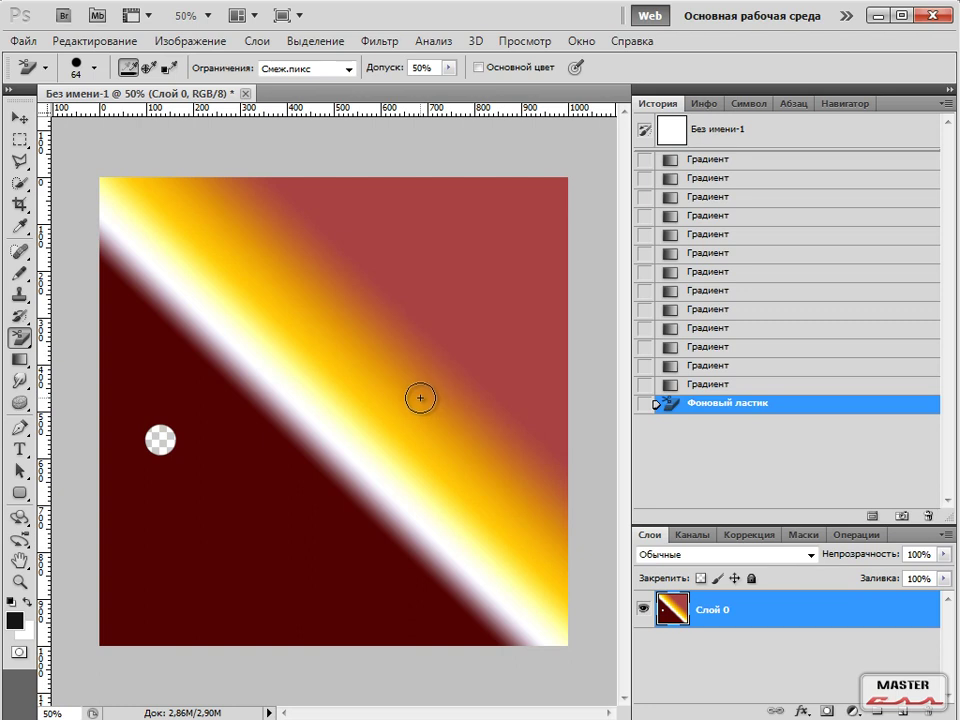
click(180, 424)
click(180, 452)
click(157, 463)
mouse_move(157, 463)
mouse_down()
mouse_move(143, 429)
mouse_move(177, 405)
mouse_move(196, 454)
mouse_move(141, 438)
mouse_move(168, 422)
mouse_up()
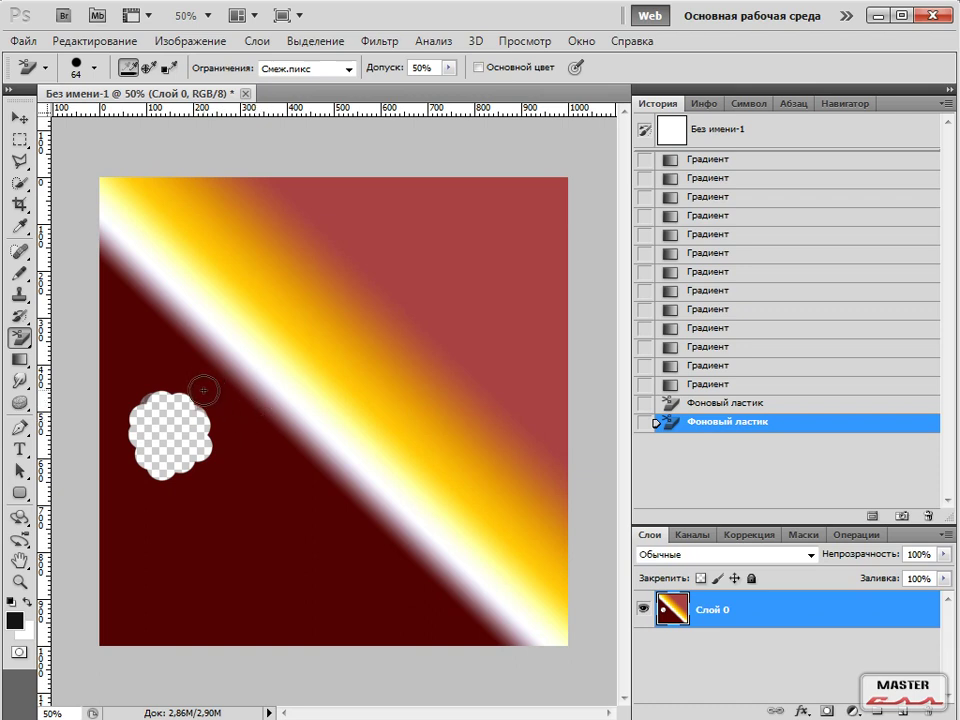
mouse_move(176, 371)
mouse_down()
mouse_move(226, 416)
mouse_move(235, 474)
mouse_move(135, 504)
mouse_move(104, 432)
mouse_move(158, 380)
mouse_move(204, 381)
mouse_up()
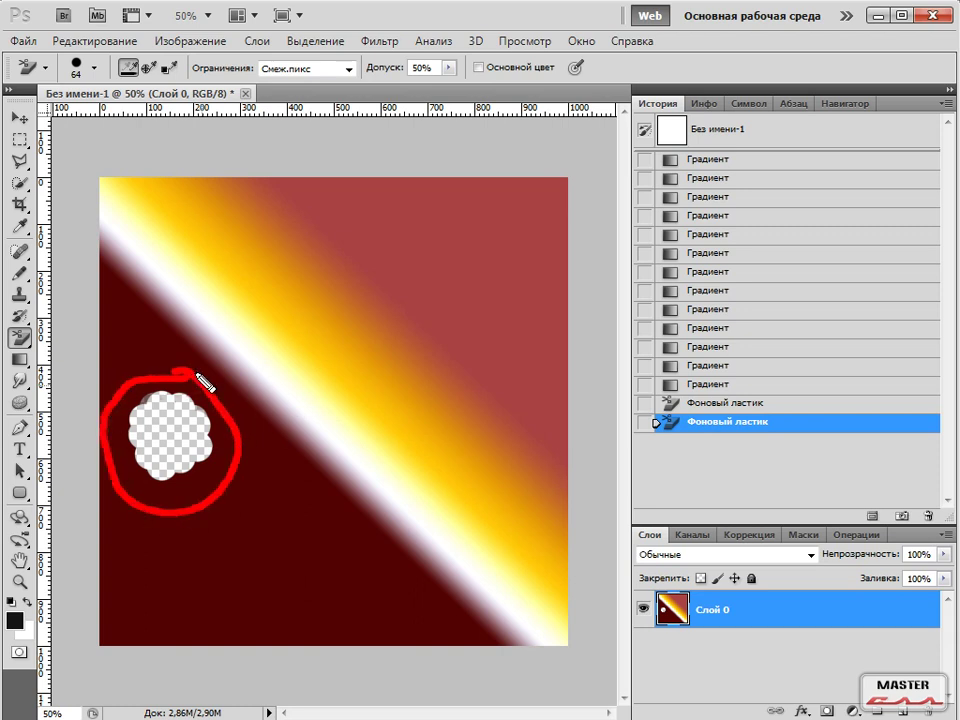
key(Escape)
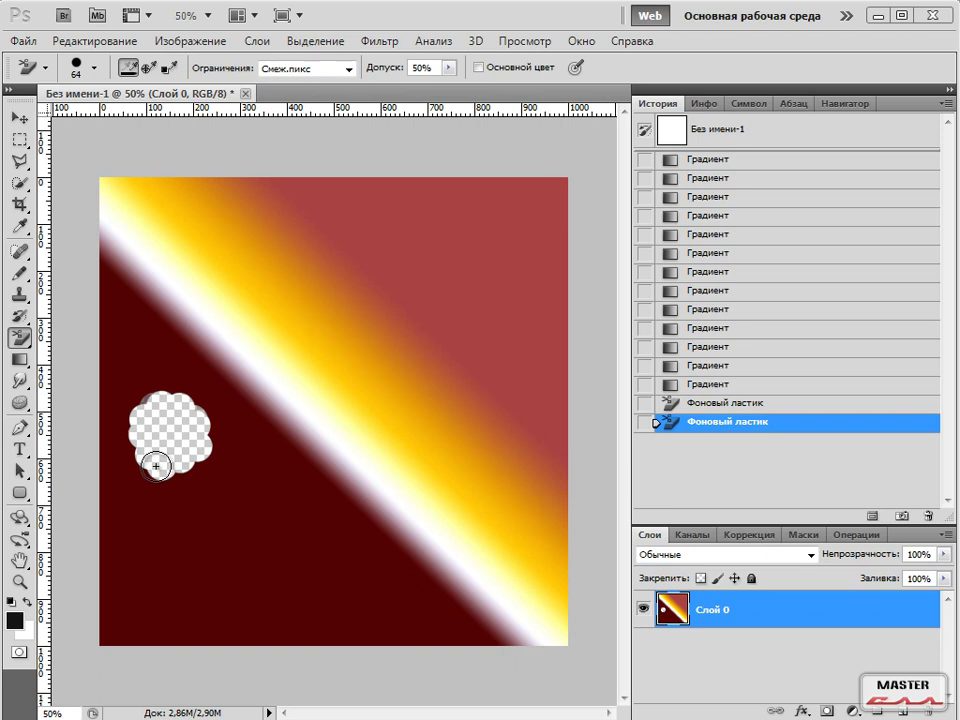
click(733, 386)
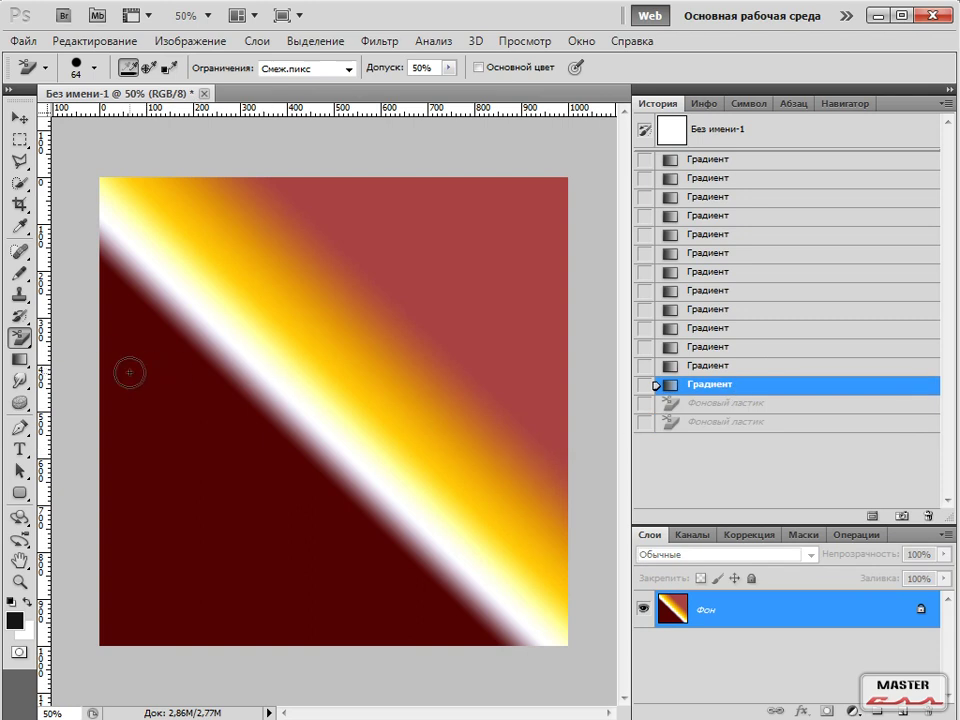
Try the Magic Eraser with a tolerance of 36 on the solid light red corner of the gradient, and undo the erasure.
right_click(21, 340)
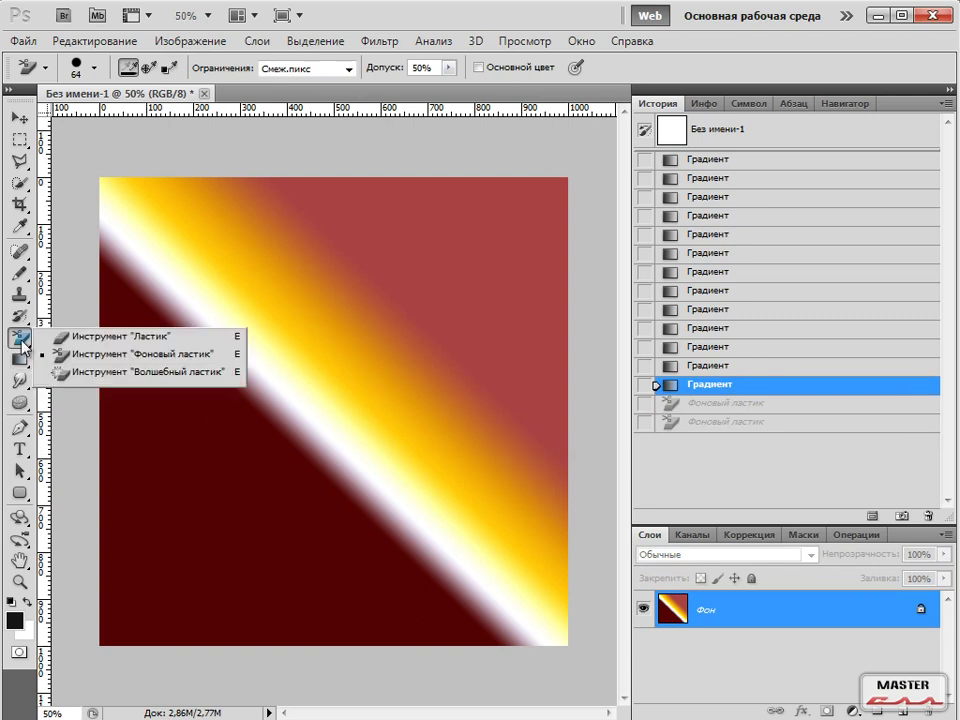
click(127, 377)
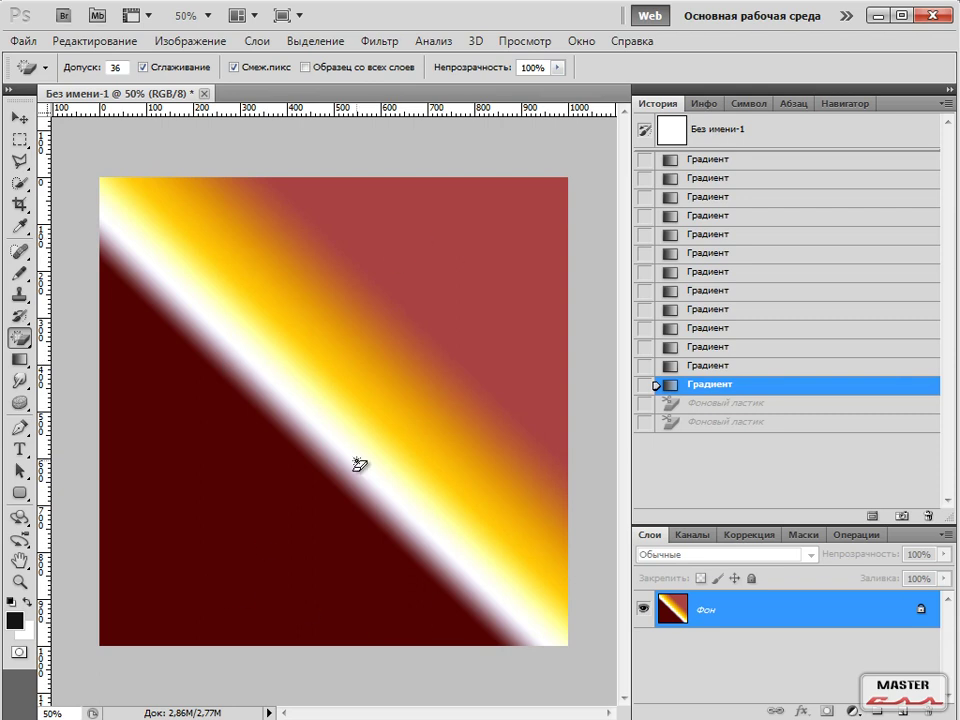
click(562, 190)
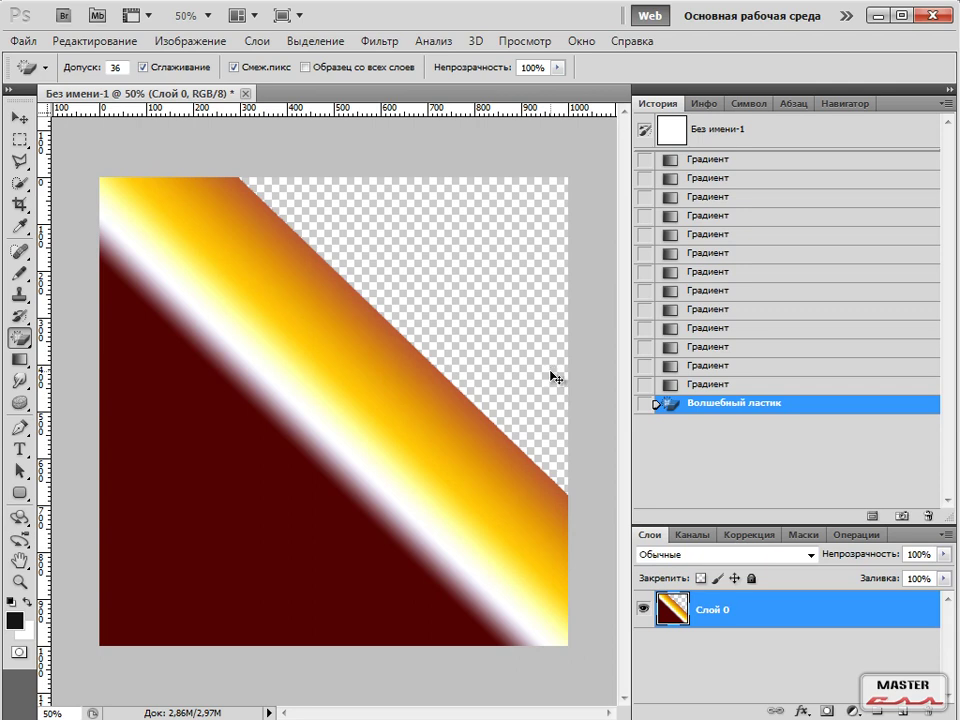
key(ctrl+alt+z)
key(ctrl+alt+z)
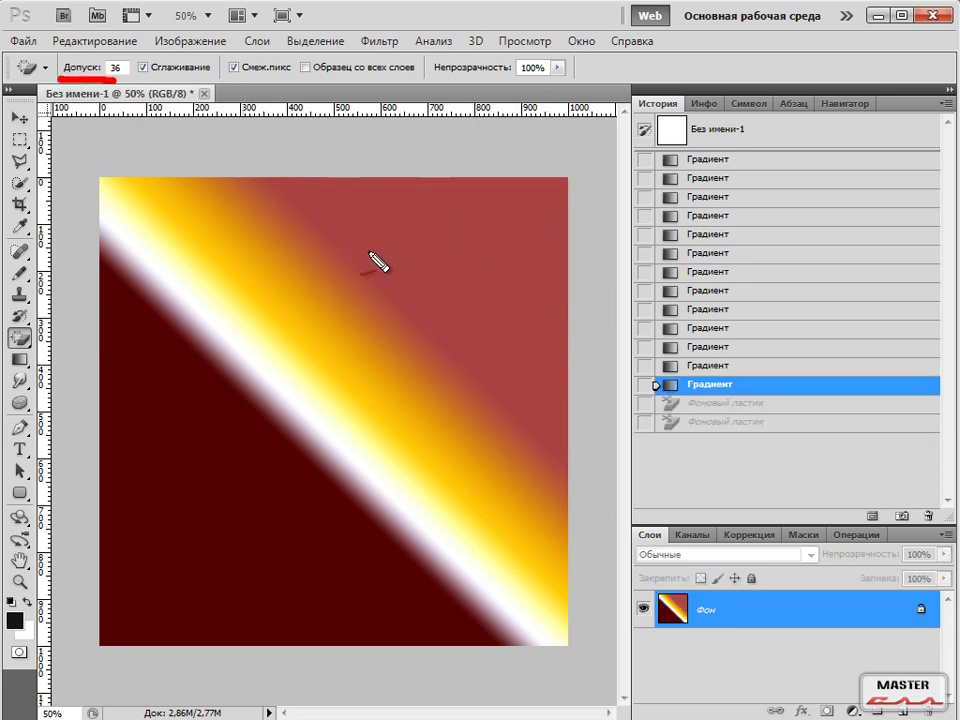
mouse_move(200, 168)
mouse_down()
mouse_move(210, 210)
mouse_move(450, 450)
mouse_move(570, 515)
mouse_move(468, 364)
mouse_move(257, 167)
mouse_move(200, 163)
mouse_up()
key(Escape)
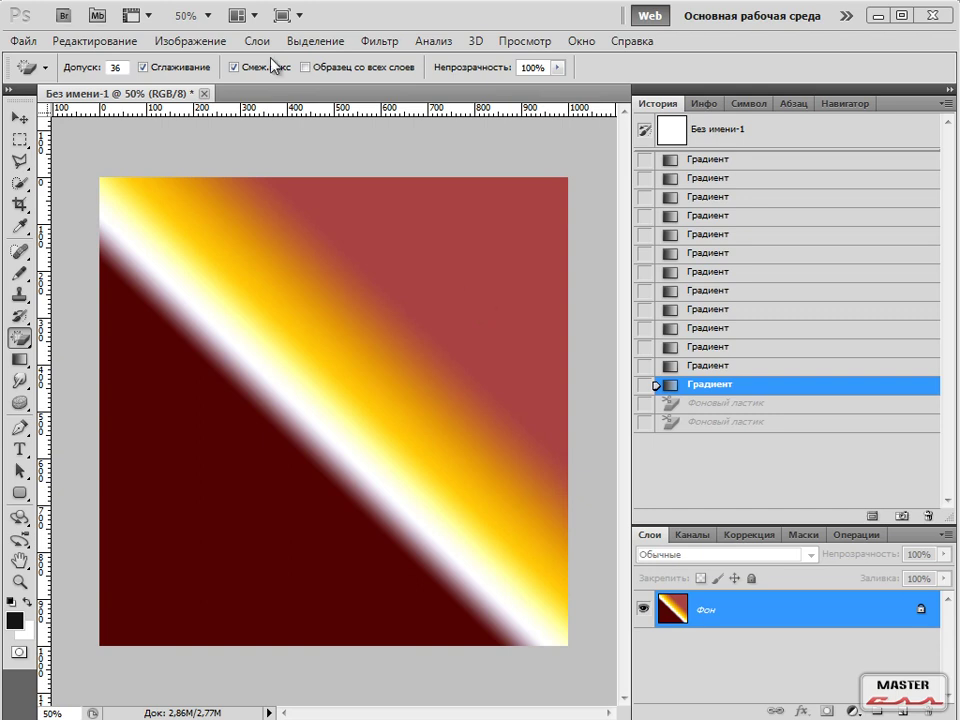
Compare Magic Eraser clears from the light red corner at tolerance 36 and, after reverting to the last gradient state, at tolerance 190.
click(559, 188)
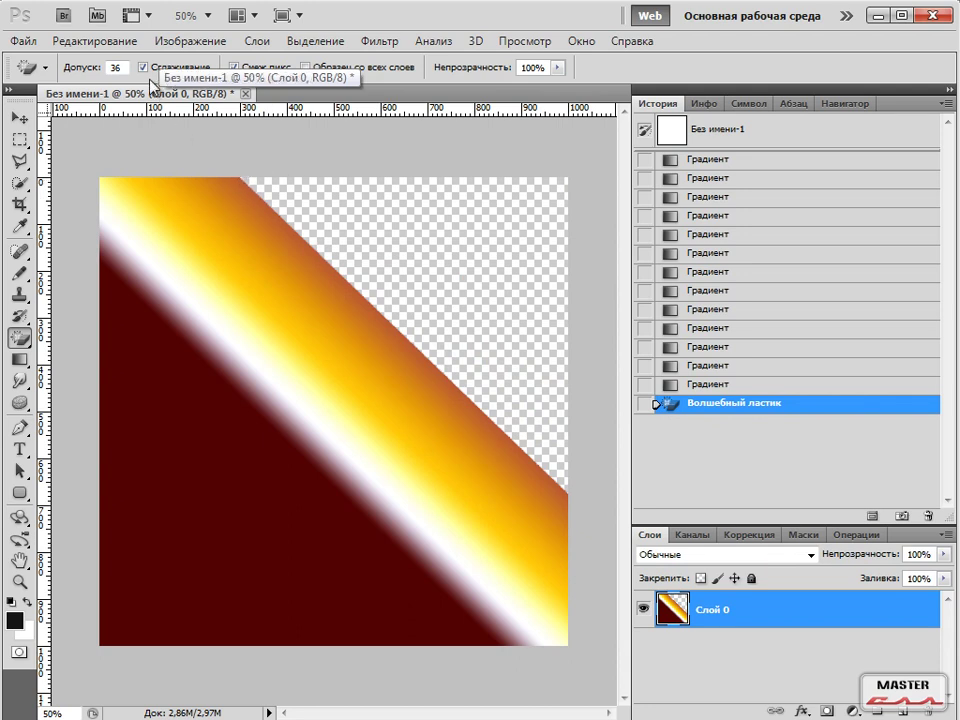
double_click(122, 67)
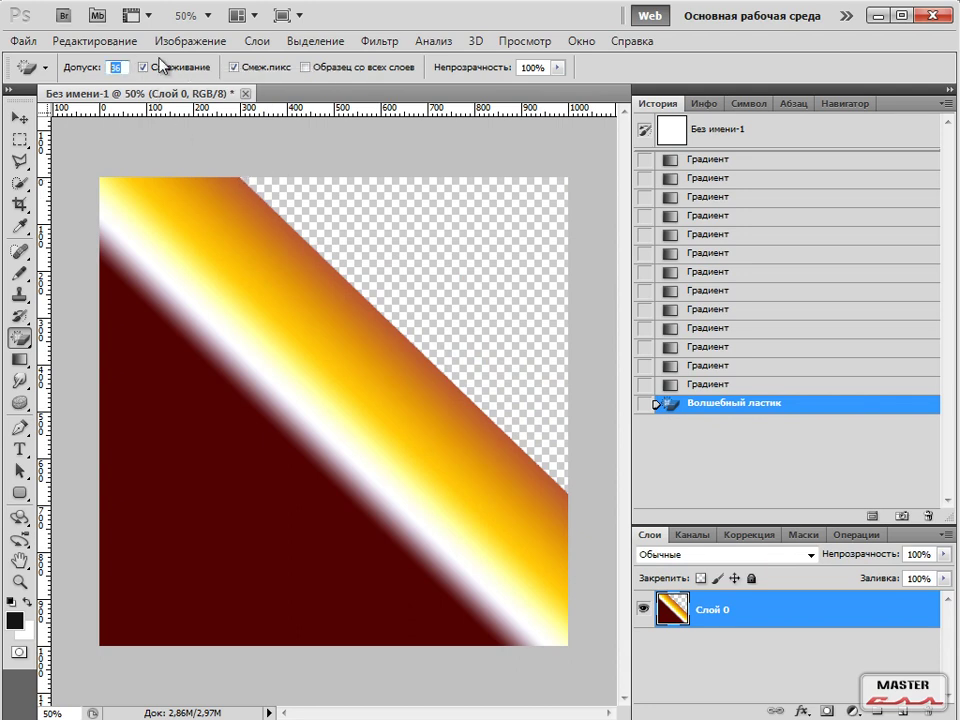
text(190)
click(737, 386)
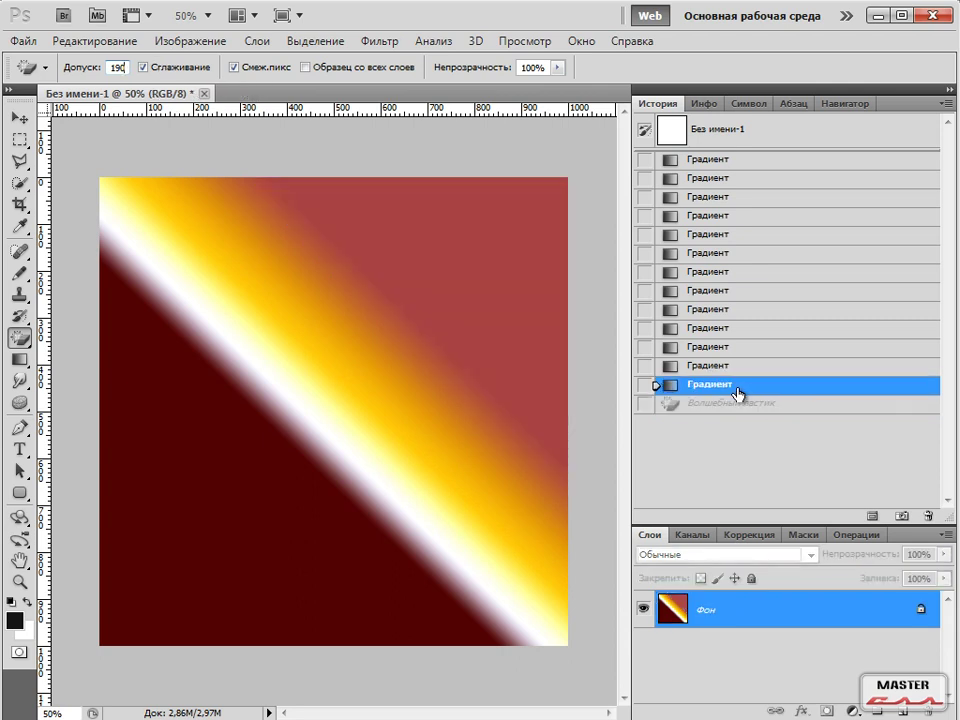
click(564, 188)
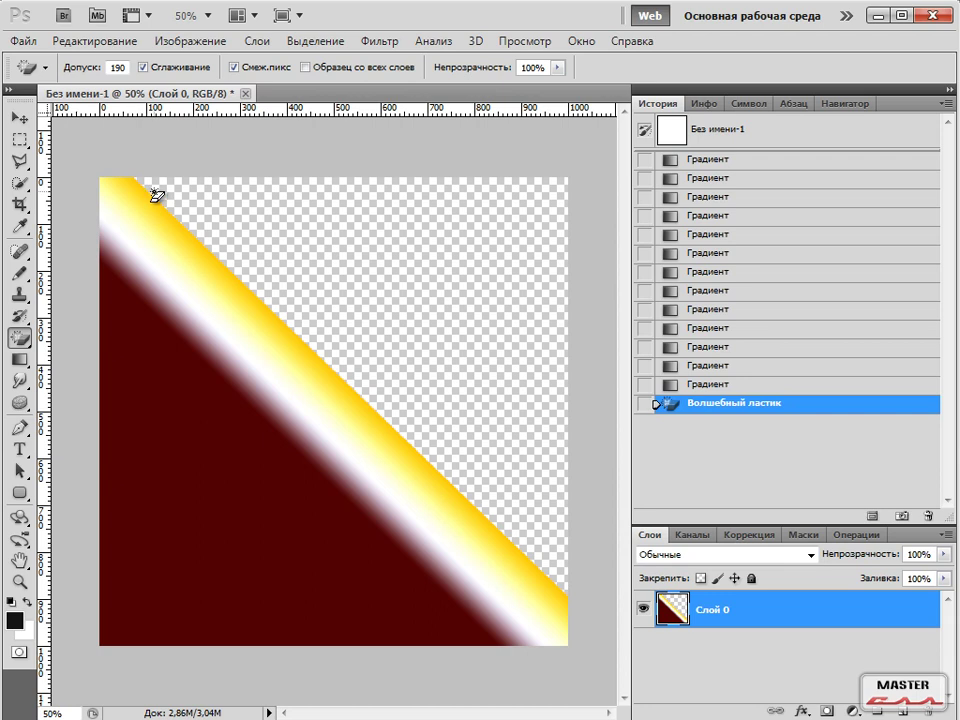
Switch from the Magic Eraser to the regular Eraser tool.
click(20, 338)
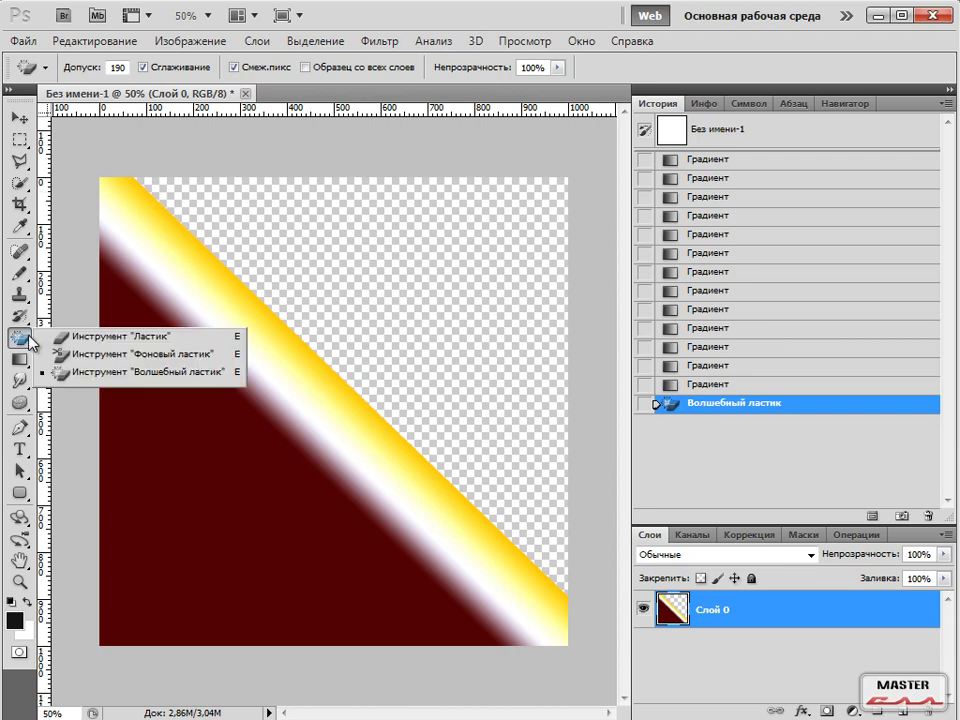
click(110, 336)
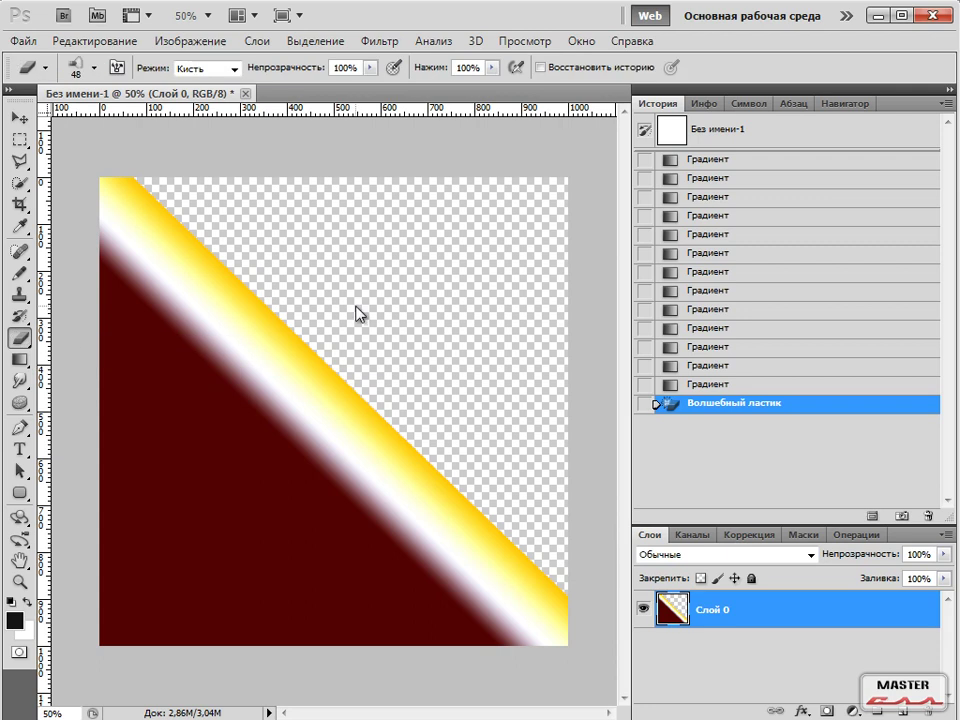